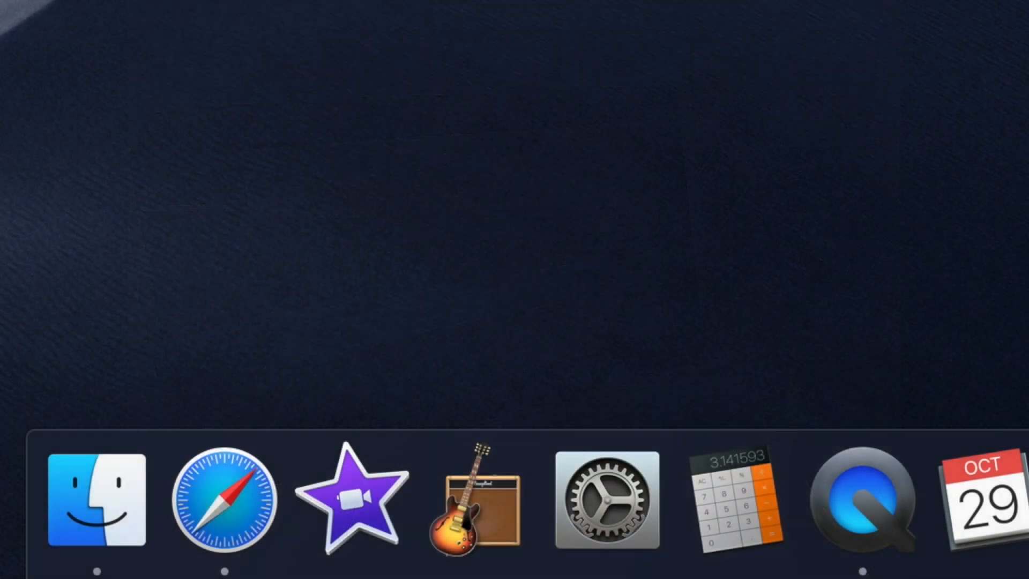
Step: Launch Adobe Media Encoder CC 2019 from its folder in Applications
{"action": "left_click", "coordinate": [74, 513]}
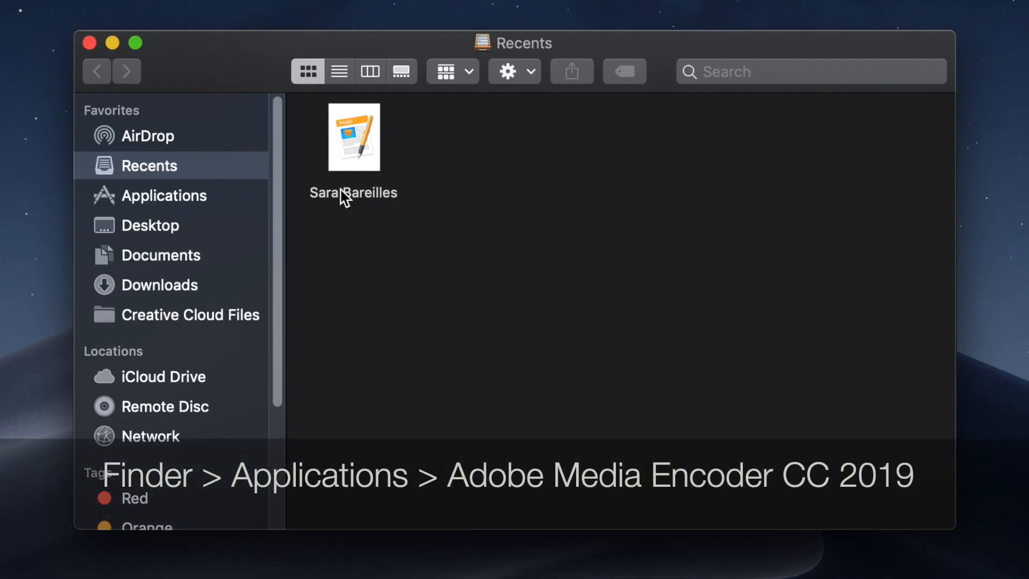
{"action": "left_click", "coordinate": [198, 207]}
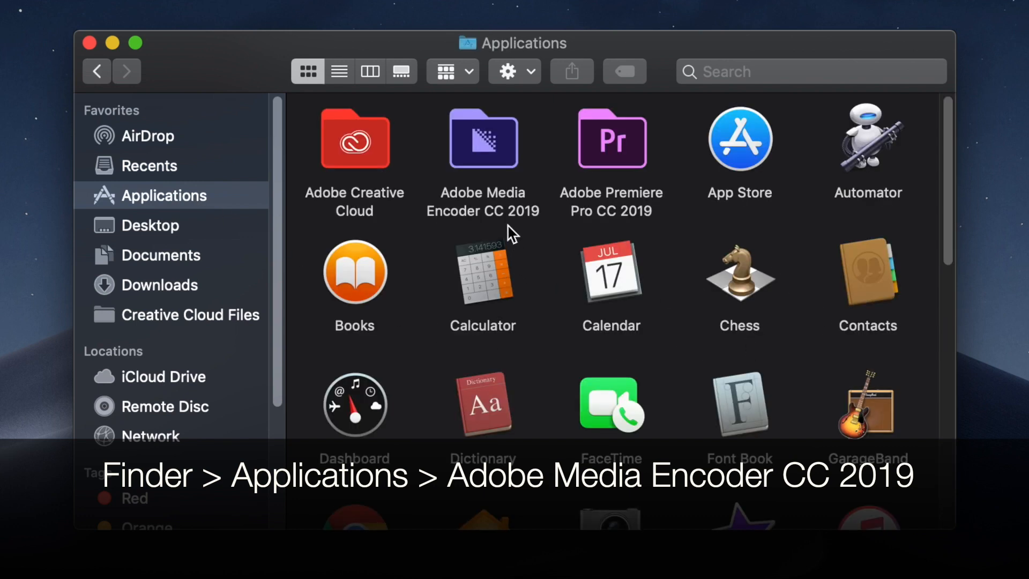
{"action": "left_click", "coordinate": [496, 156]}
{"action": "double_click", "coordinate": [492, 147]}
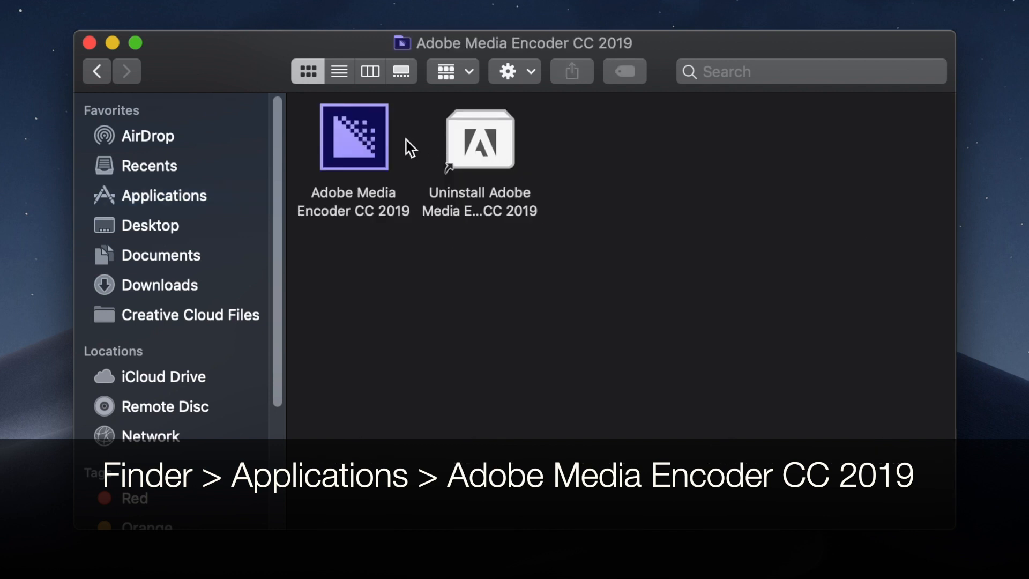
{"action": "left_click", "coordinate": [374, 145]}
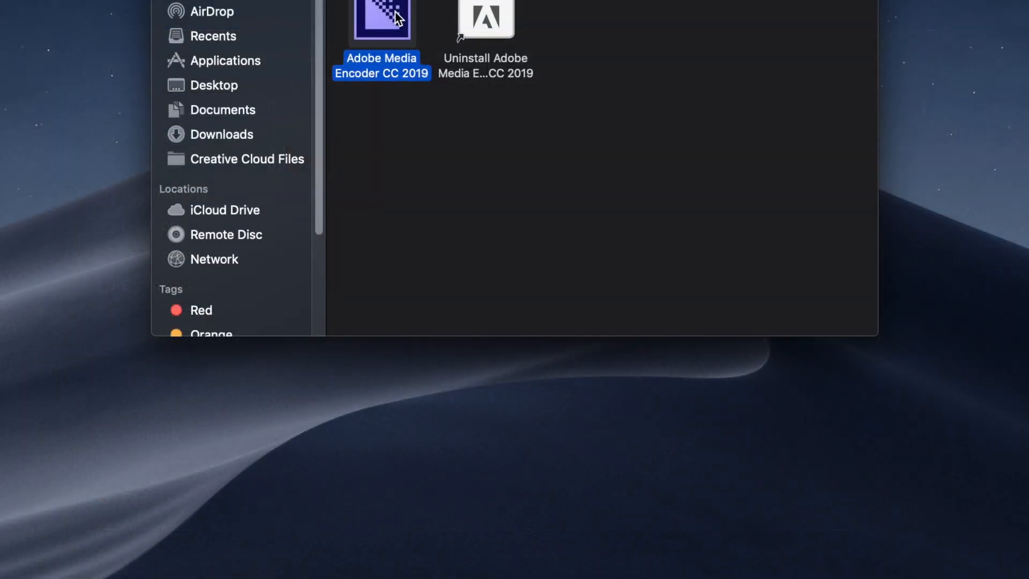
{"action": "double_click", "coordinate": [396, 18]}
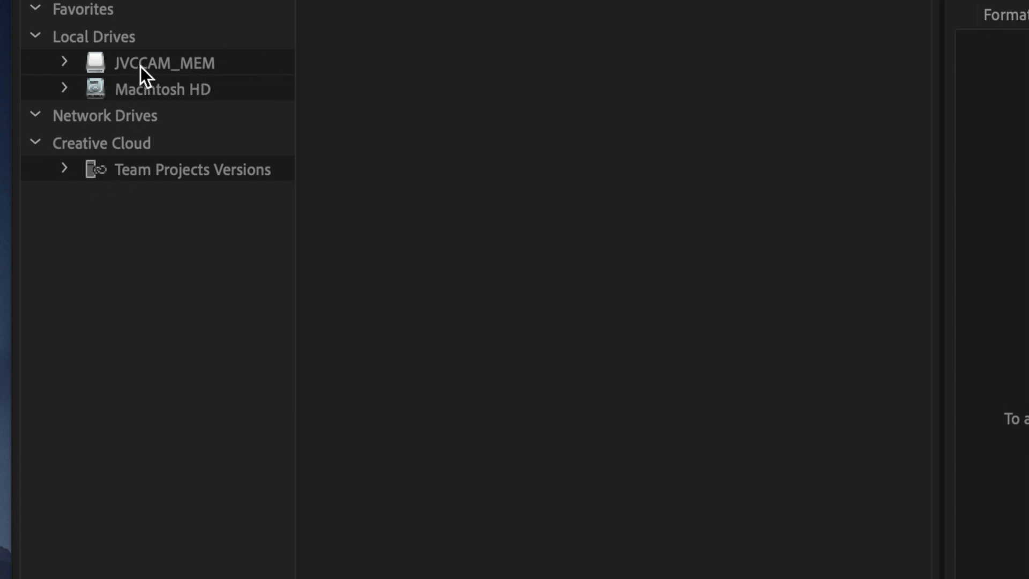
Step: Browse the JVCCAM_MEM drive and open its AVCHD item to show the camera clips
{"action": "left_click_drag", "start_coordinate": [227, 32], "coordinate": [189, 8]}
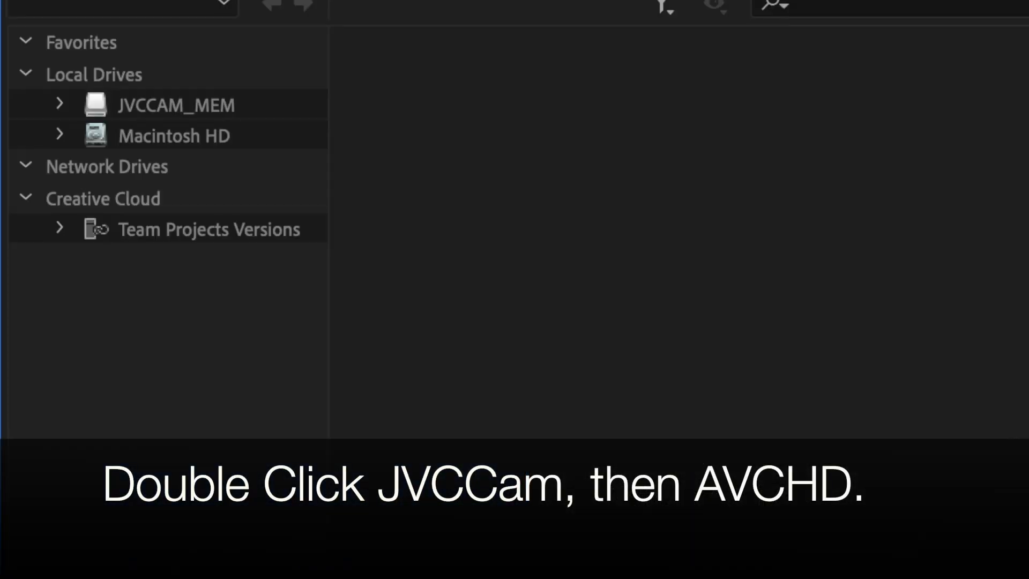
{"action": "double_click", "coordinate": [161, 111]}
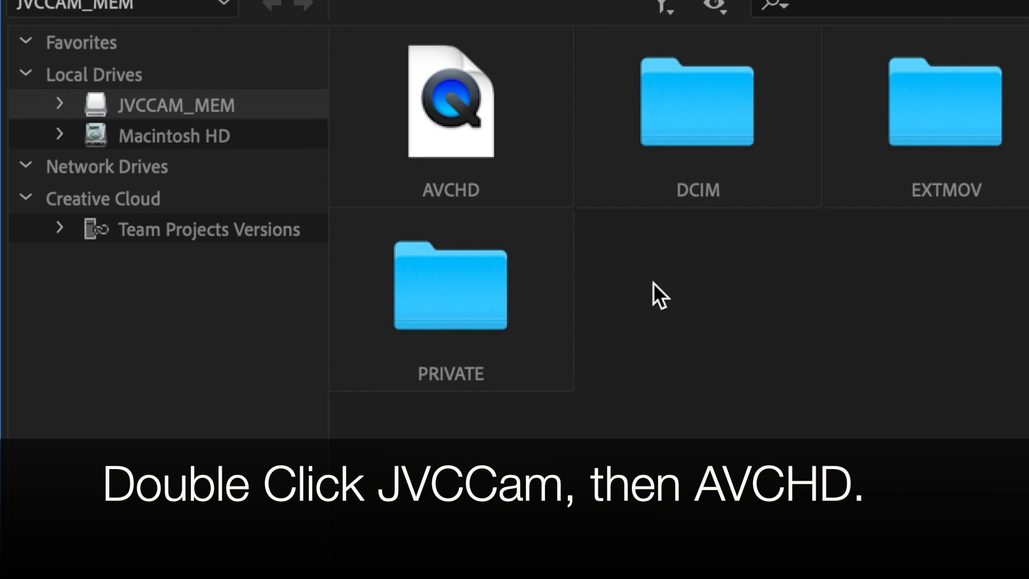
{"action": "double_click", "coordinate": [462, 92]}
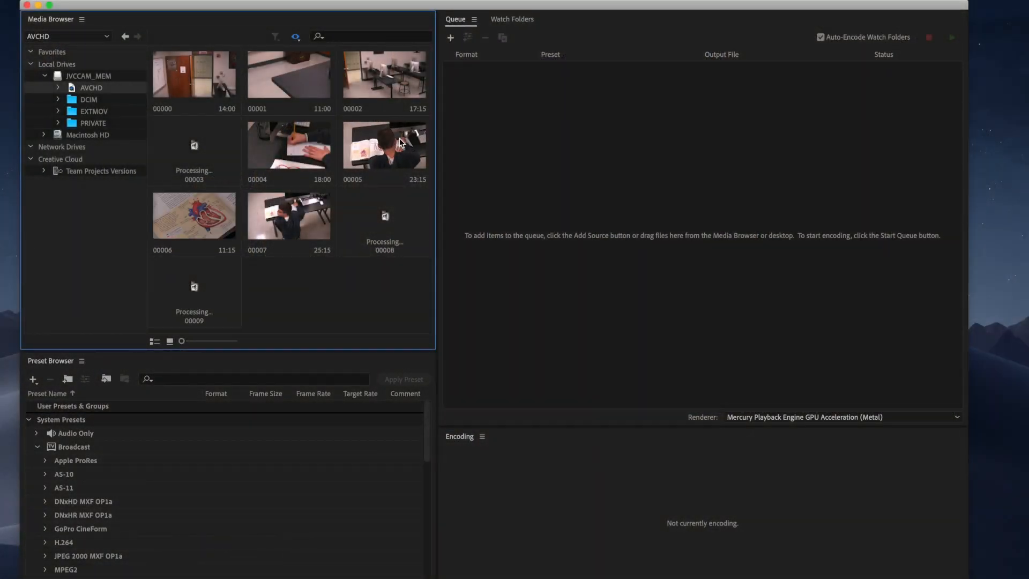
{"action": "key", "text": "grave"}
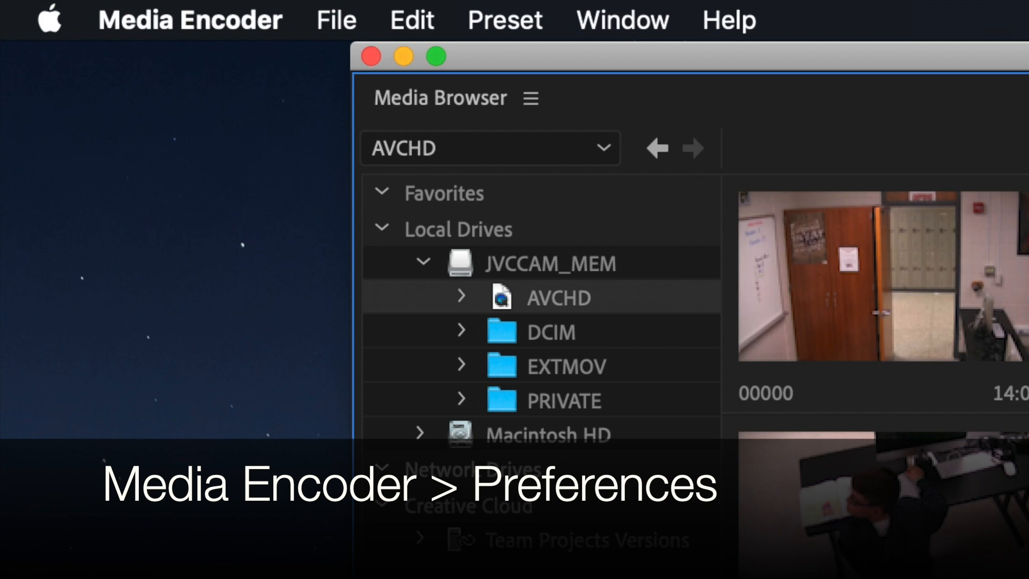
Step: In the preferences, enable starting the queue automatically when idle for 2.0 minutes and playing a chime when encoding finishes
{"action": "left_click", "coordinate": [220, 20]}
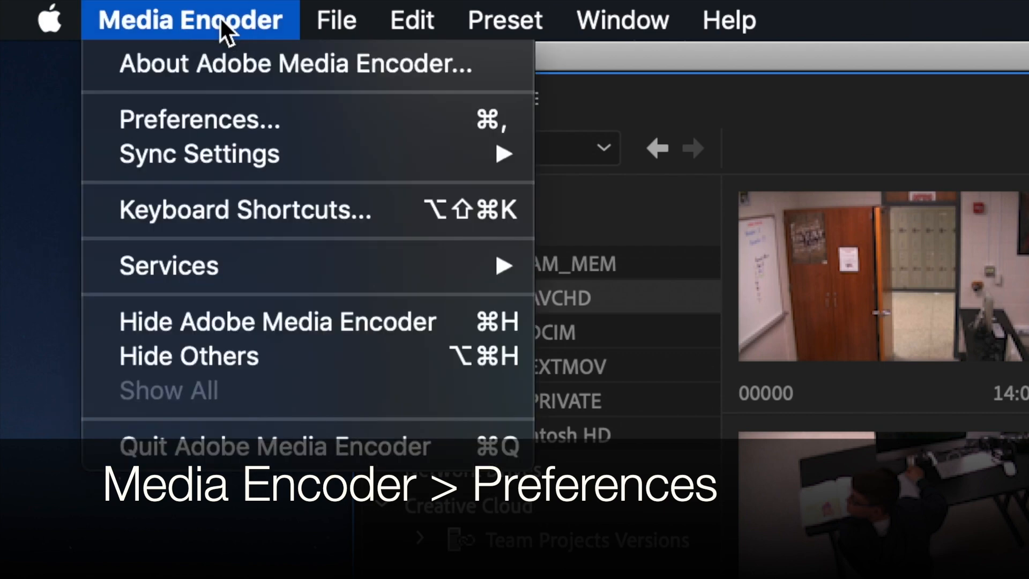
{"action": "left_click", "coordinate": [236, 133]}
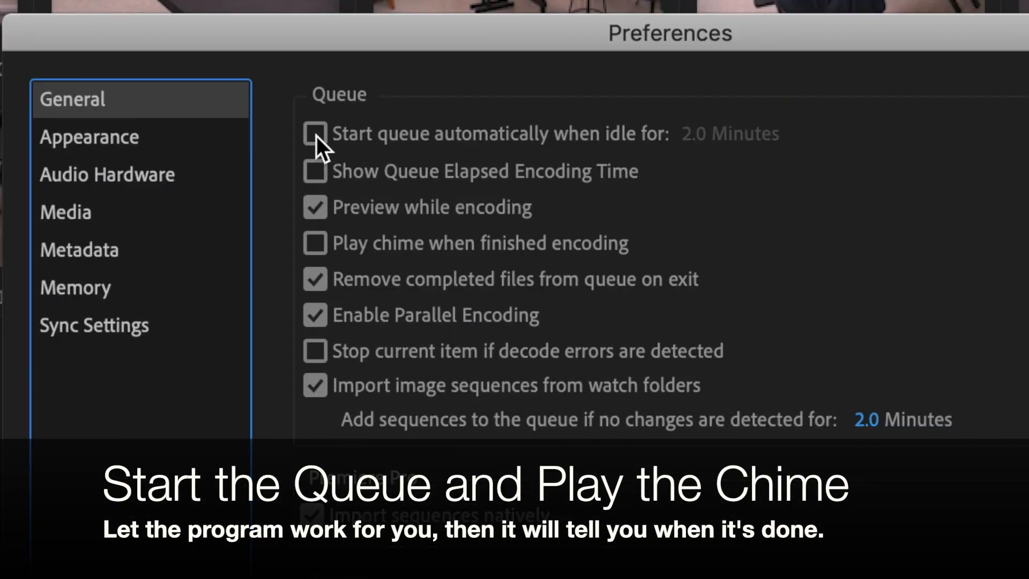
{"action": "left_click", "coordinate": [316, 136]}
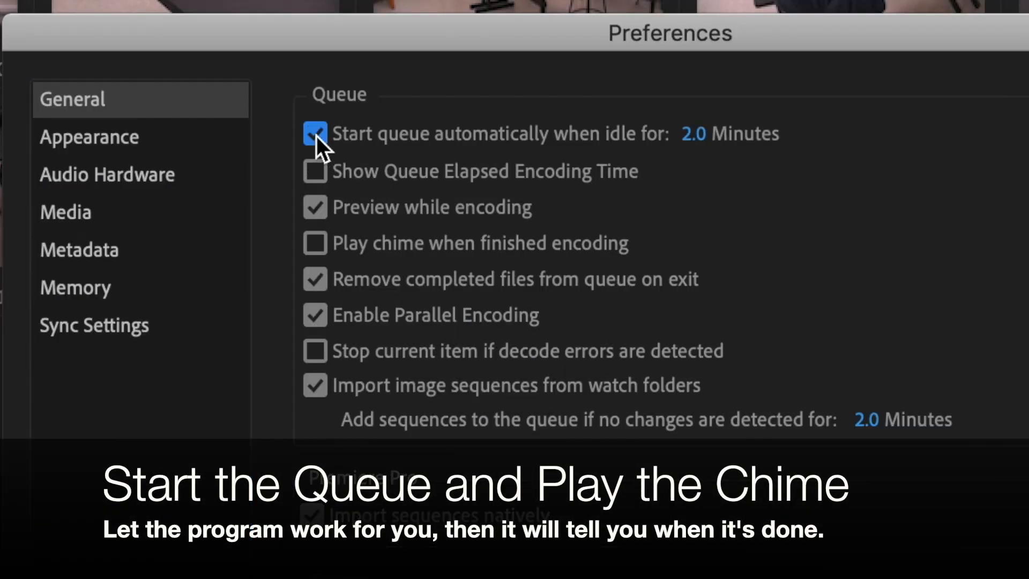
{"action": "left_click", "coordinate": [316, 251]}
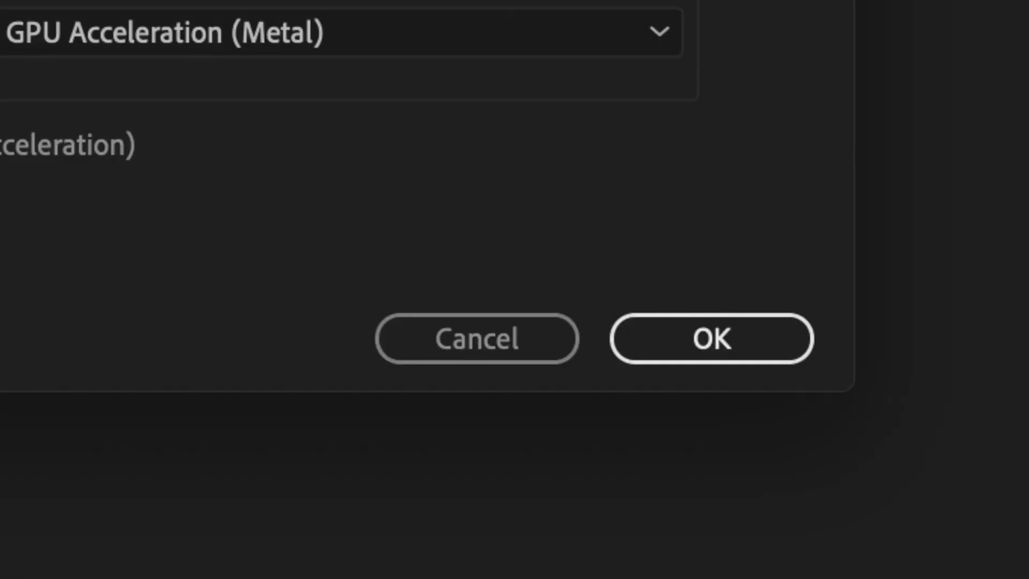
{"action": "left_click", "coordinate": [723, 341]}
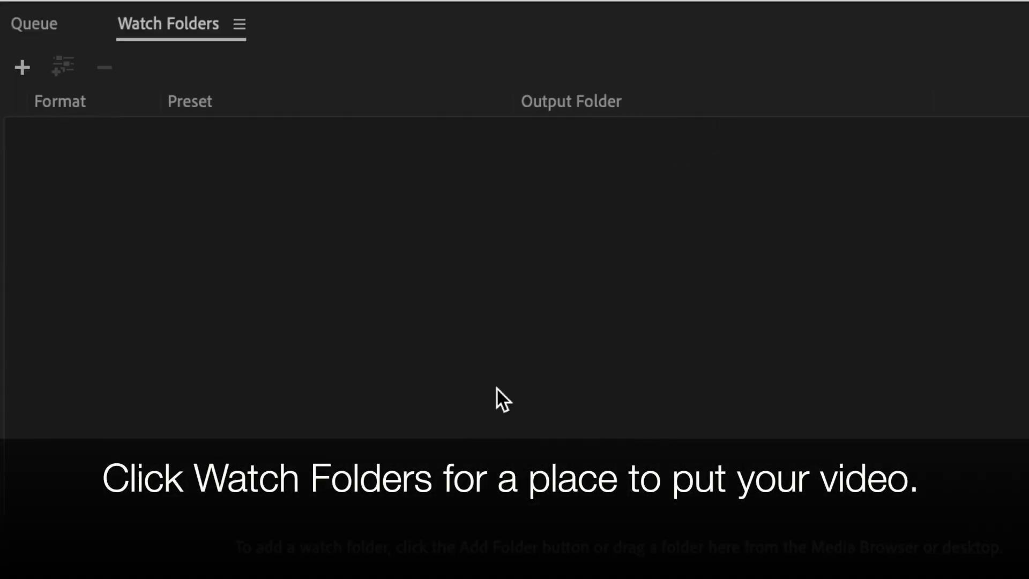
{"action": "left_click", "coordinate": [33, 30]}
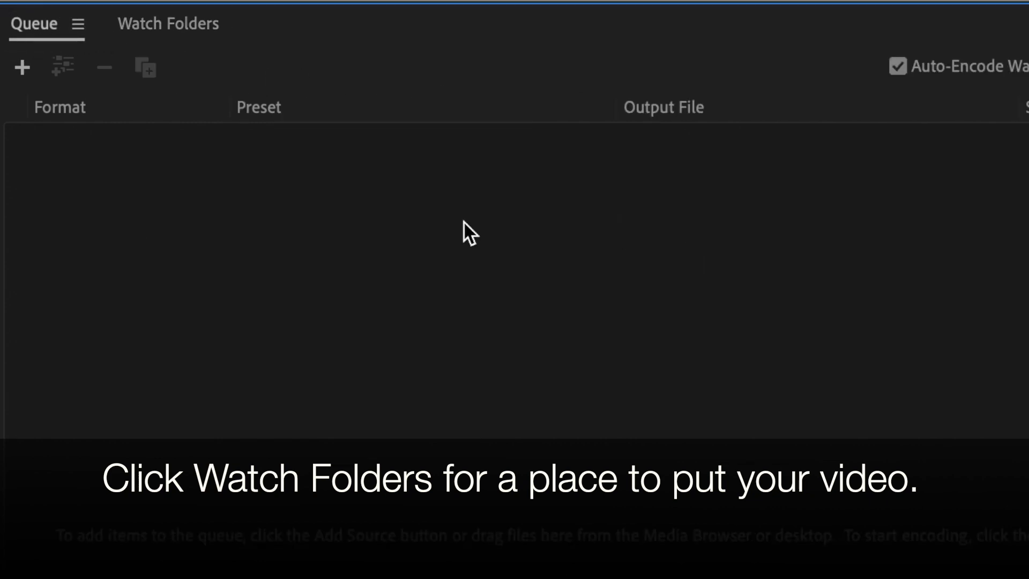
{"action": "left_click", "coordinate": [159, 30]}
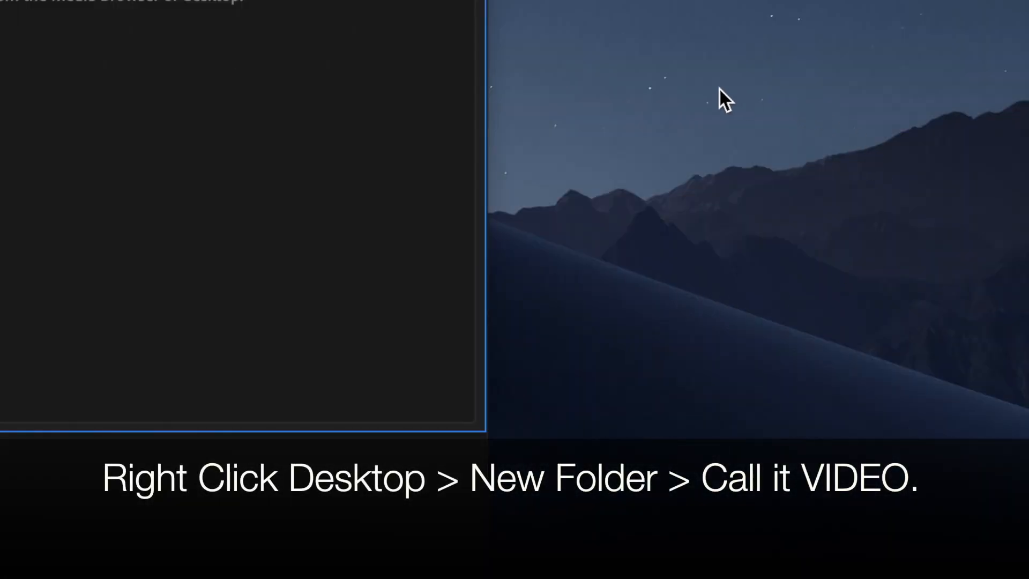
Step: Create a new folder on the desktop and name it Video
{"action": "right_click", "coordinate": [720, 89]}
{"action": "left_click", "coordinate": [695, 106]}
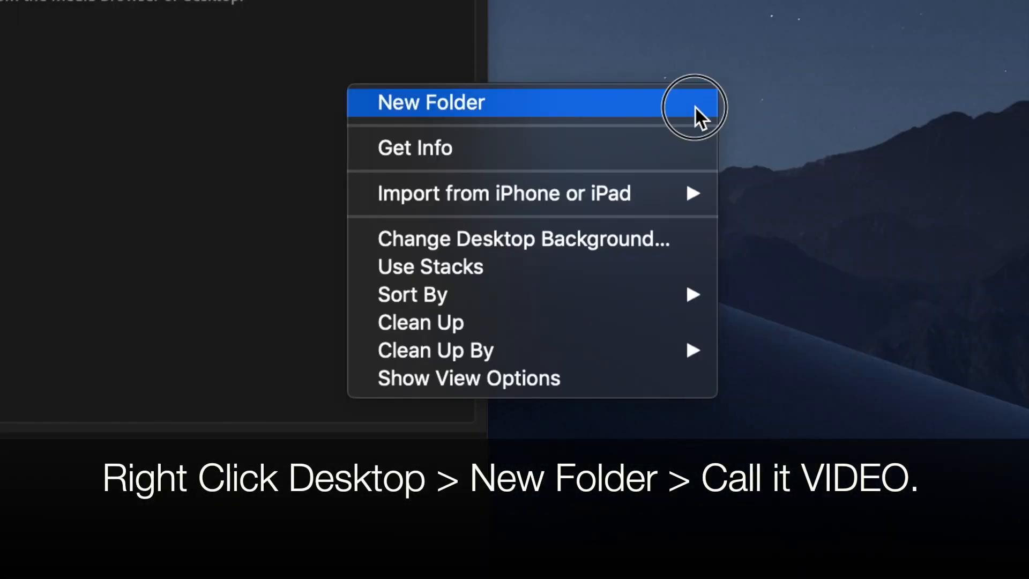
{"action": "left_click", "coordinate": [748, 162]}
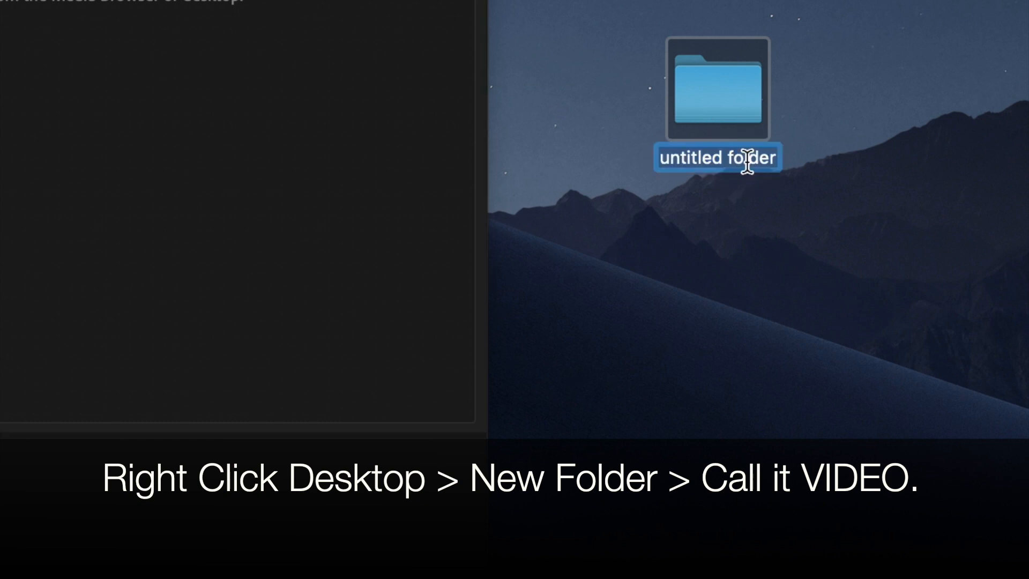
{"action": "key", "text": "Right"}
{"action": "type", "text": "Video"}
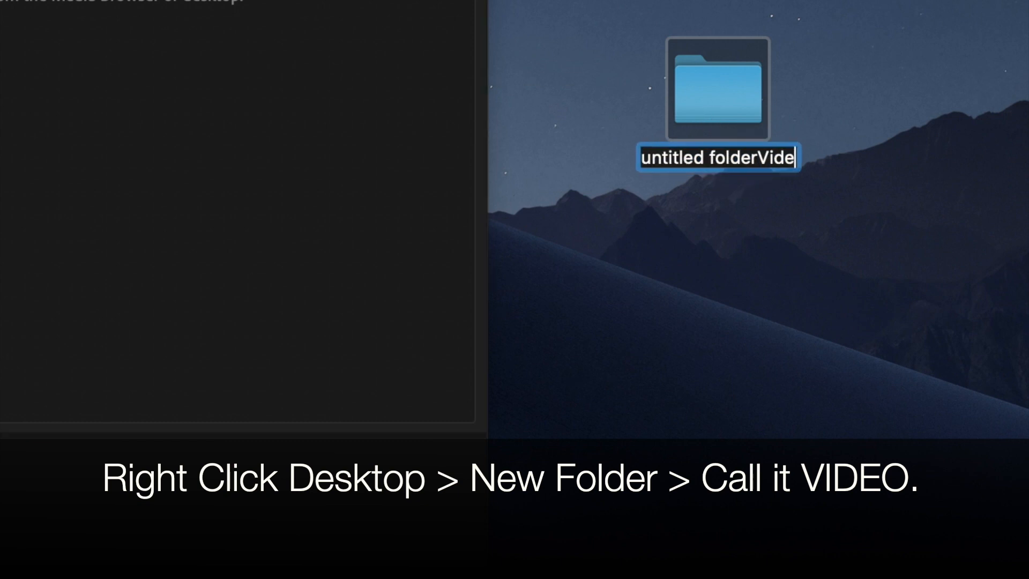
{"action": "key", "text": "BackSpace"}
{"action": "key", "text": "BackSpace"}
{"action": "key", "text": "BackSpace"}
{"action": "key", "text": "BackSpace"}
{"action": "key", "text": "BackSpace"}
{"action": "key", "text": "BackSpace"}
{"action": "key", "text": "BackSpace"}
{"action": "key", "text": "BackSpace"}
{"action": "key", "text": "BackSpace"}
{"action": "key", "text": "BackSpace"}
{"action": "key", "text": "BackSpace"}
{"action": "key", "text": "BackSpace"}
{"action": "key", "text": "BackSpace"}
{"action": "key", "text": "BackSpace"}
{"action": "key", "text": "BackSpace"}
{"action": "key", "text": "BackSpace"}
{"action": "key", "text": "BackSpace"}
{"action": "key", "text": "BackSpace"}
{"action": "key", "text": "BackSpace"}
{"action": "key", "text": "BackSpace"}
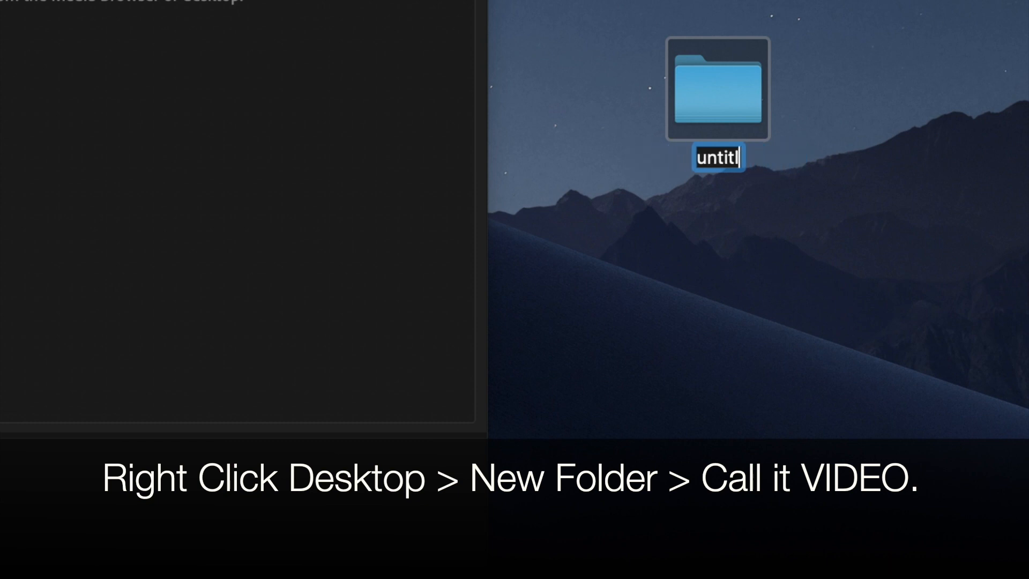
{"action": "type", "text": "Video"}
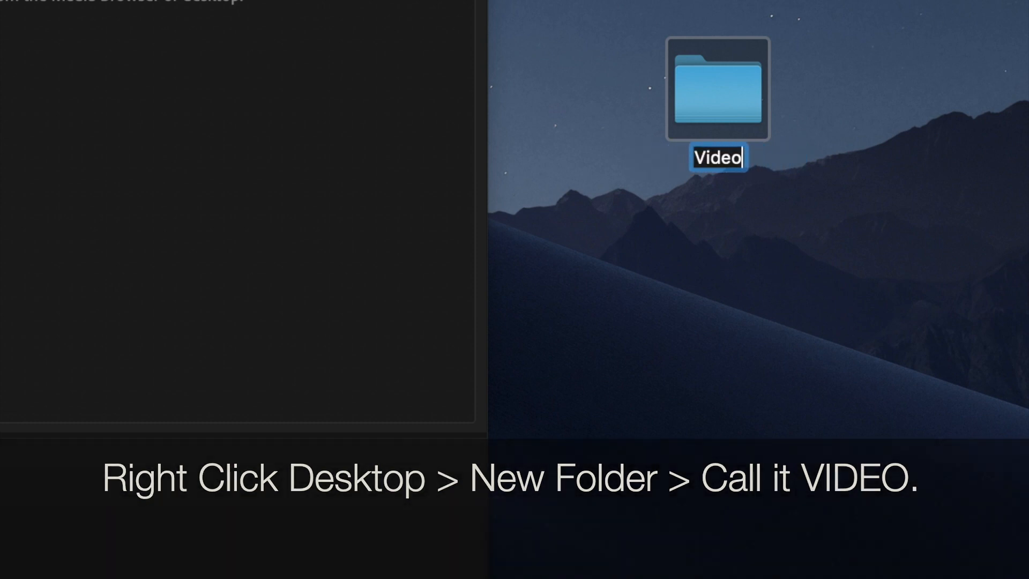
{"action": "key", "text": "Return"}
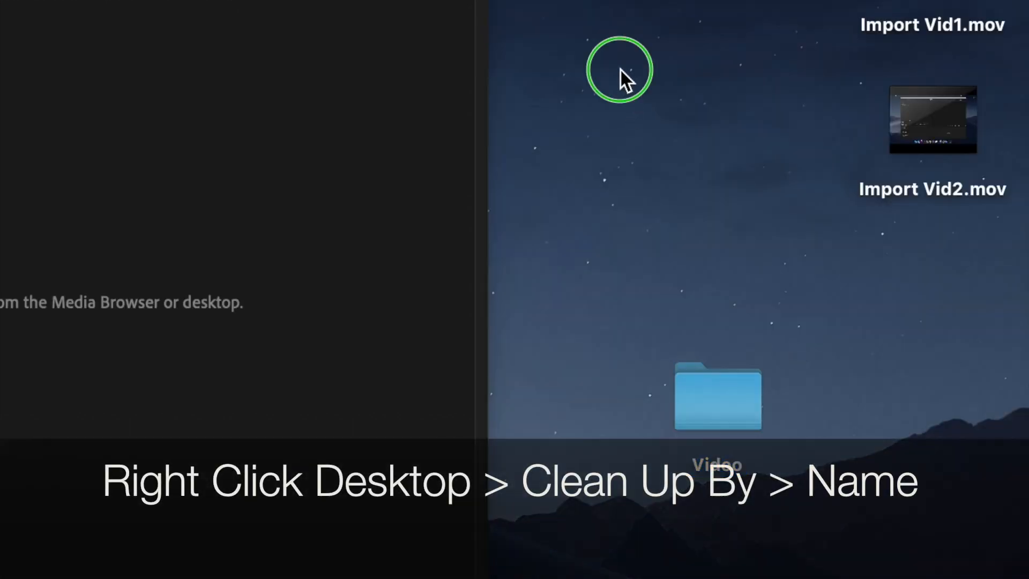
Step: Clean up the desktop icons by name
{"action": "right_click", "coordinate": [621, 71]}
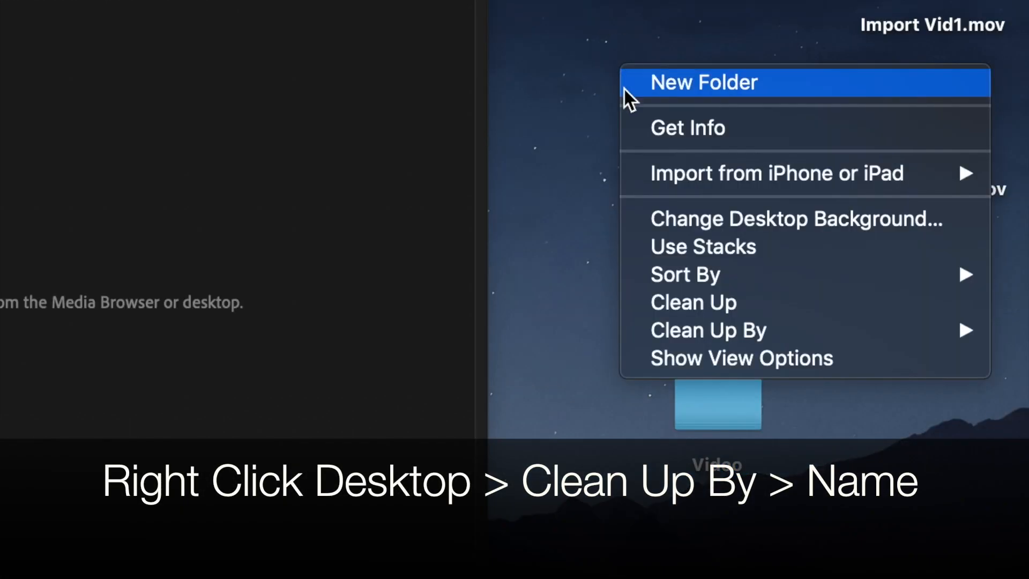
{"action": "mouse_move", "coordinate": [700, 330]}
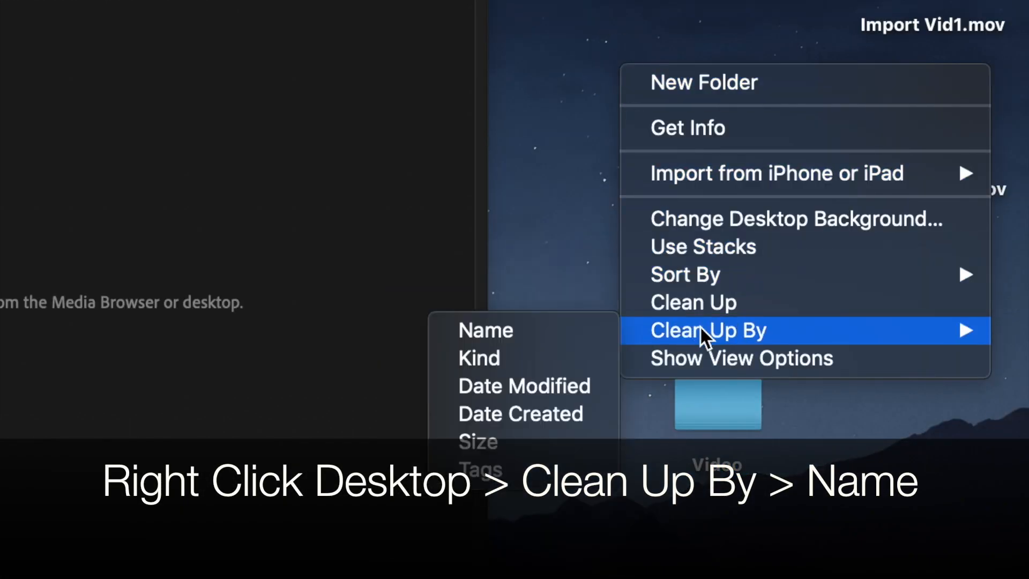
{"action": "left_click", "coordinate": [561, 329]}
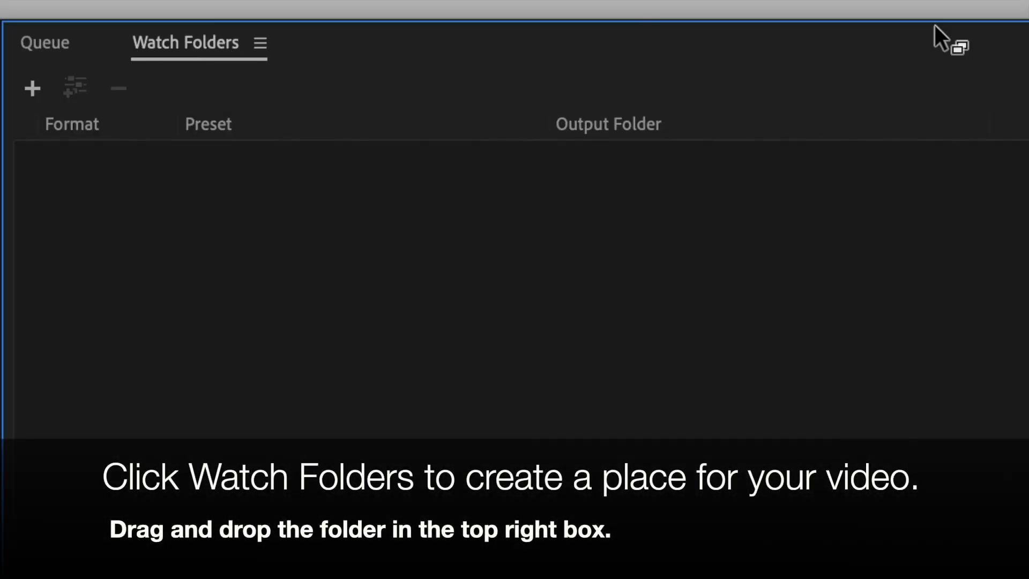
Step: Add the desktop's Video folder as a watch folder and set its preset to High Quality 1080p HD
{"action": "left_click", "coordinate": [160, 49]}
{"action": "left_click", "coordinate": [55, 43]}
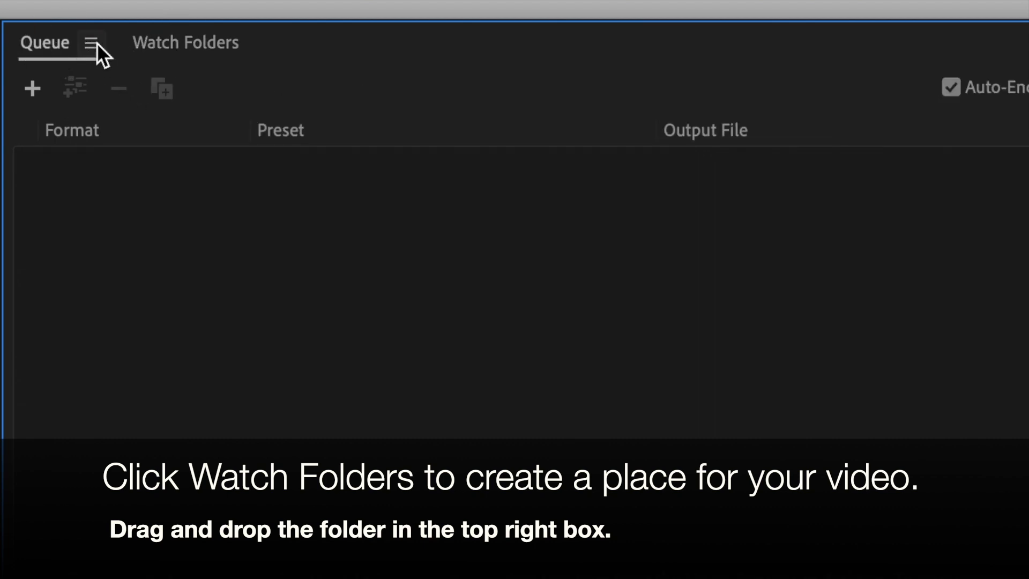
{"action": "left_click", "coordinate": [187, 42]}
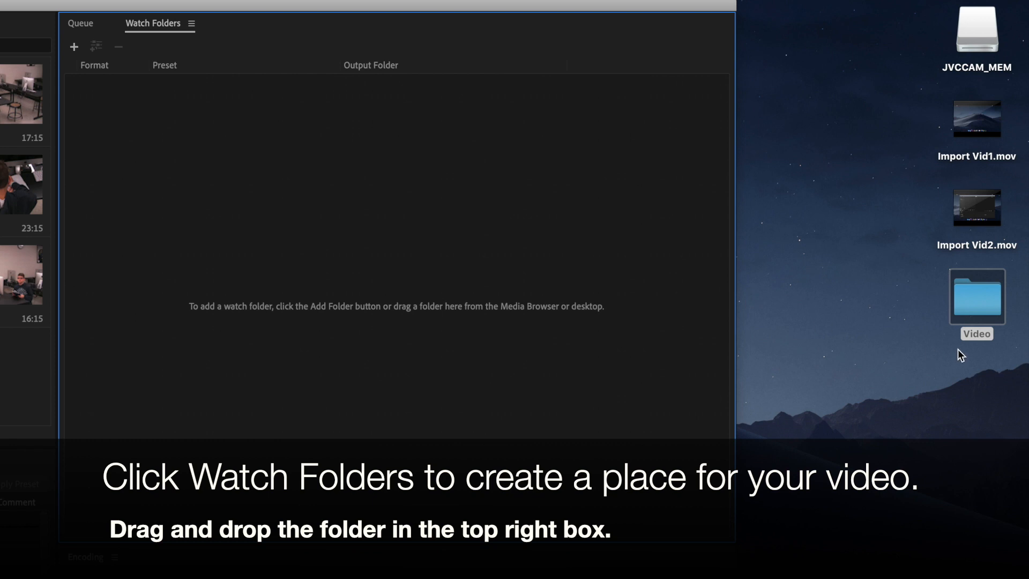
{"action": "left_click_drag", "start_coordinate": [980, 301], "coordinate": [316, 195]}
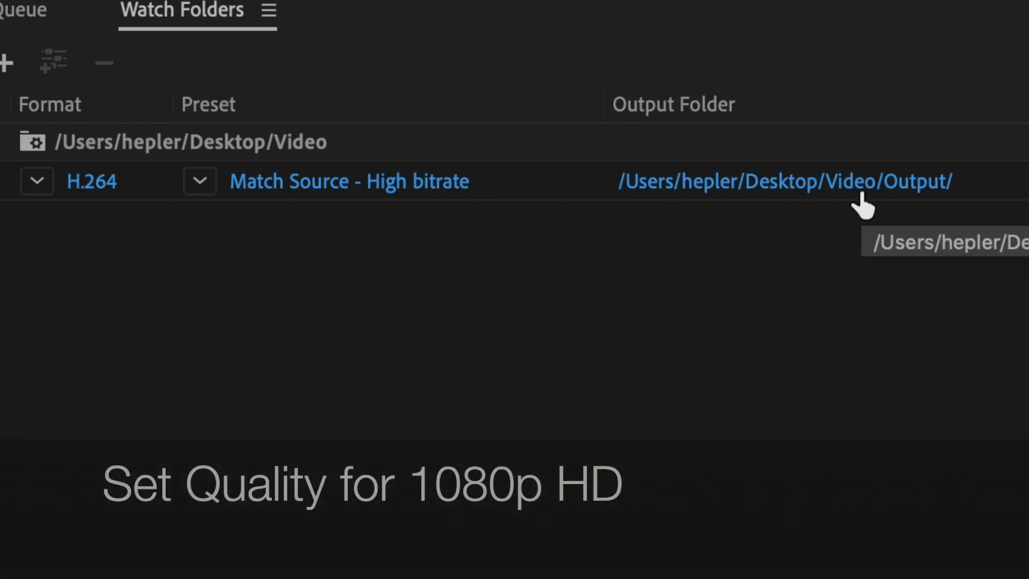
{"action": "left_click", "coordinate": [201, 182]}
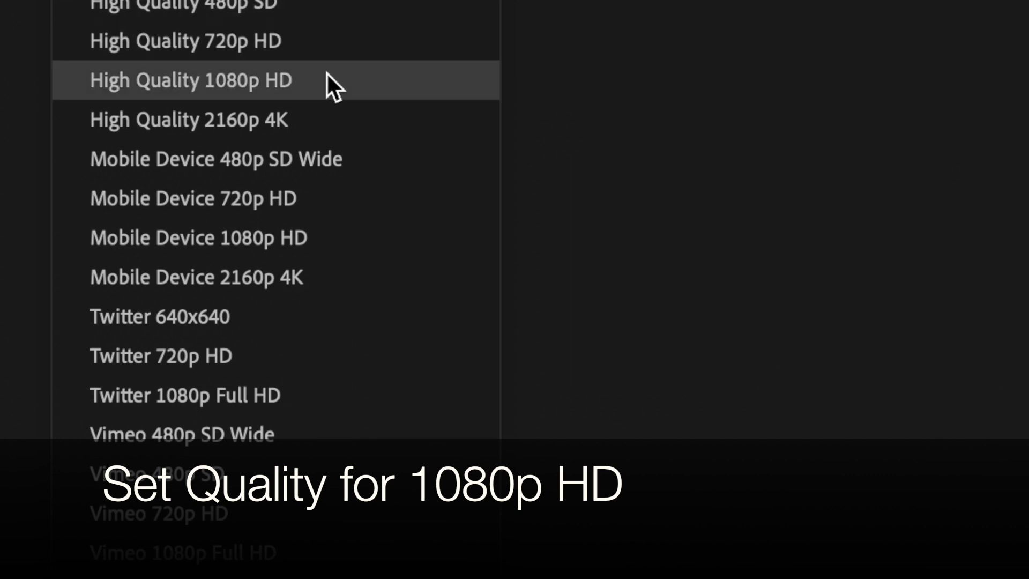
{"action": "left_click", "coordinate": [327, 75]}
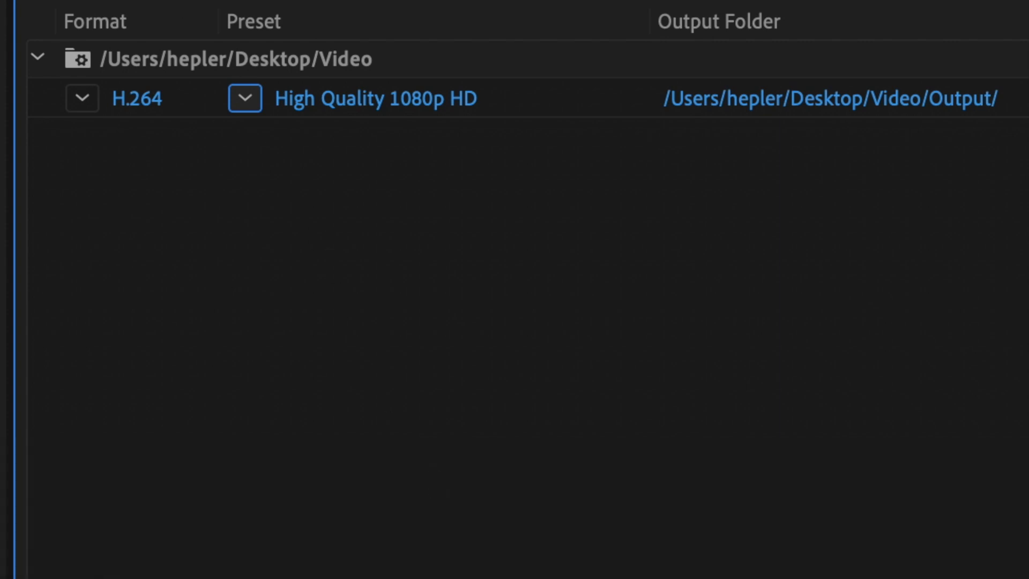
Step: Add the clip 00000 from the camera's AVCHD media to the encoding queue
{"action": "left_click", "coordinate": [54, 24]}
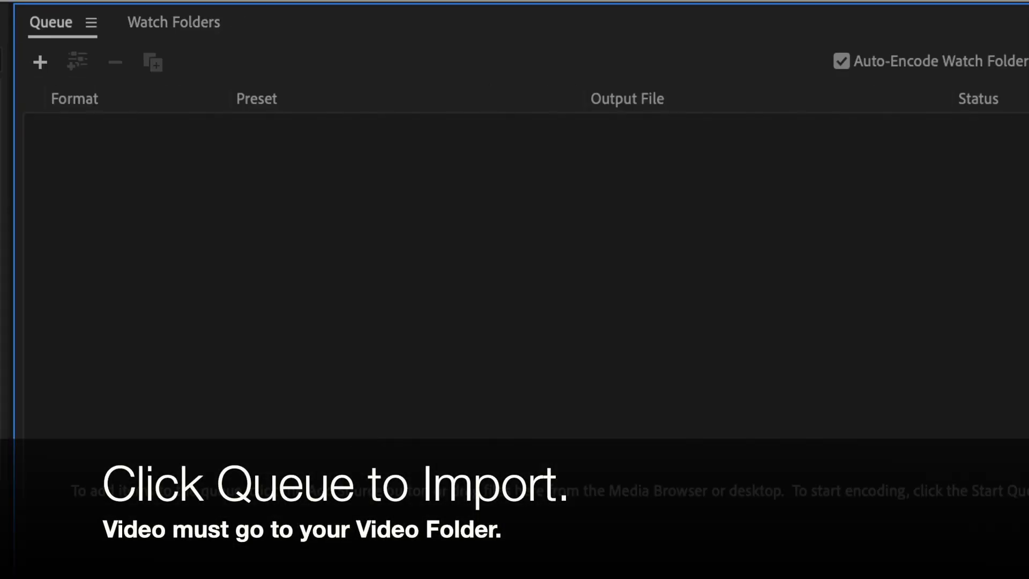
{"action": "left_click_drag", "start_coordinate": [1, 259], "coordinate": [320, 266]}
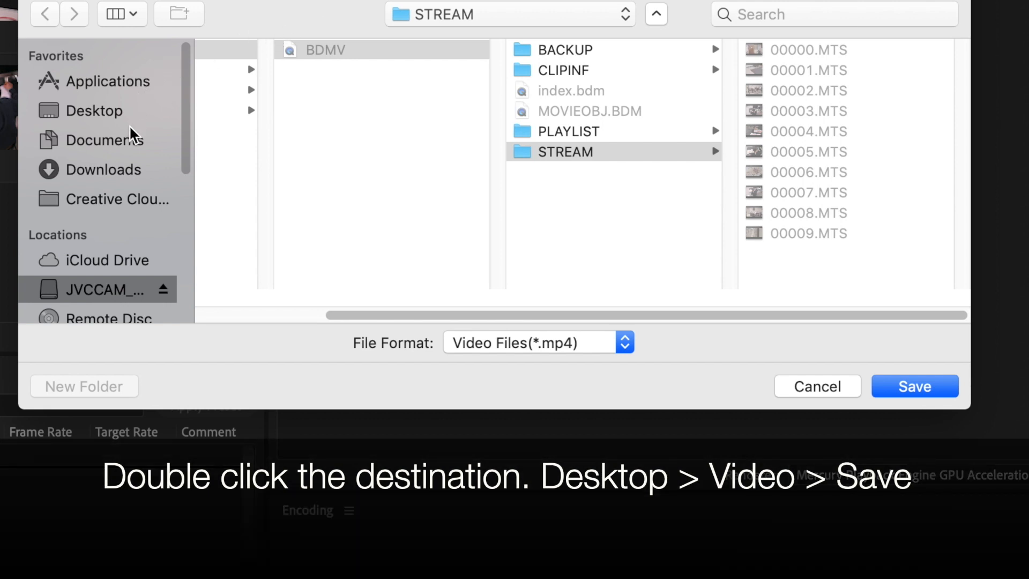
Step: Set the queued clip's output location to the Video folder on the desktop and start encoding the queue
{"action": "left_click", "coordinate": [76, 119]}
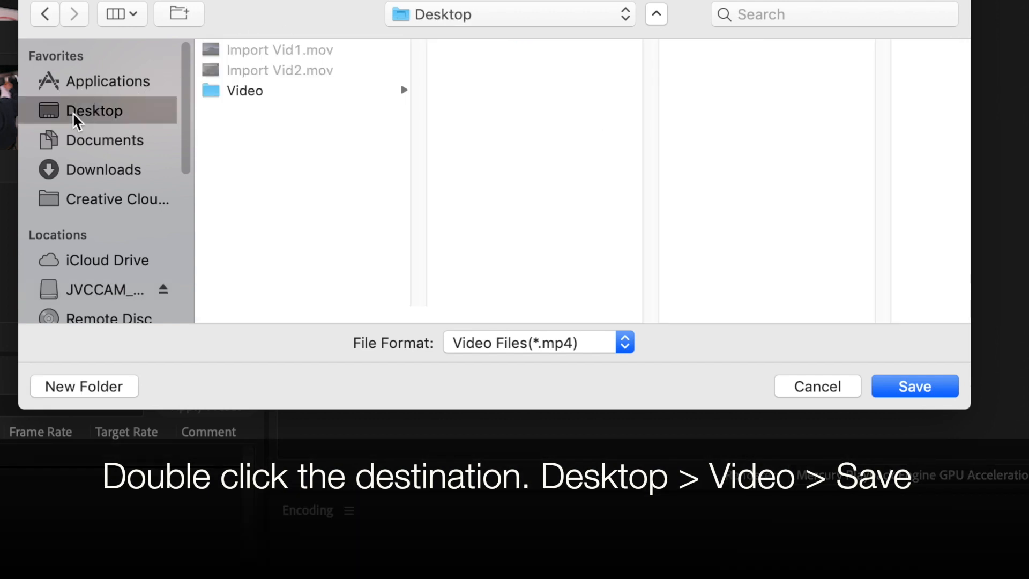
{"action": "double_click", "coordinate": [242, 96]}
{"action": "left_click", "coordinate": [914, 387]}
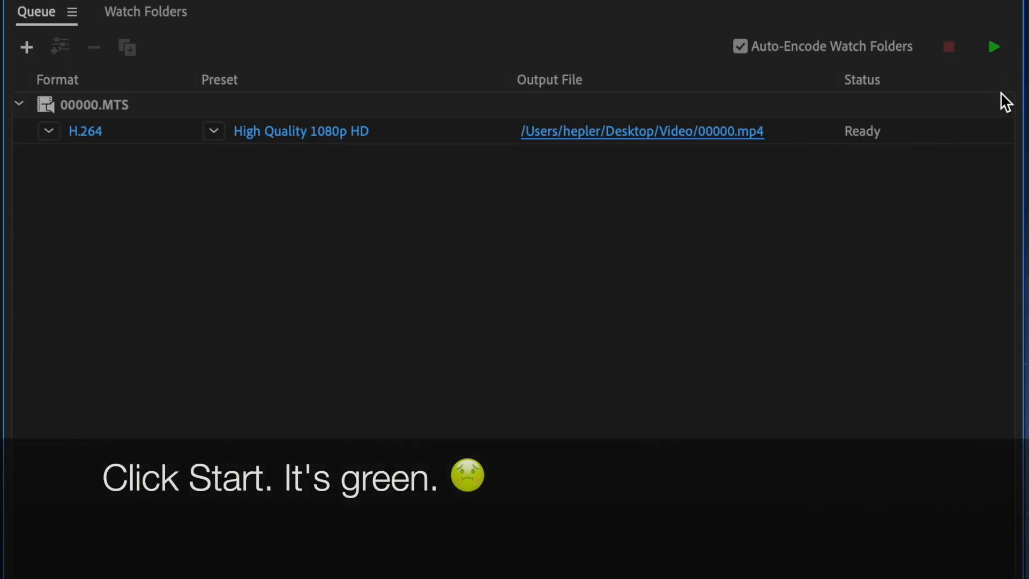
{"action": "left_click", "coordinate": [996, 48]}
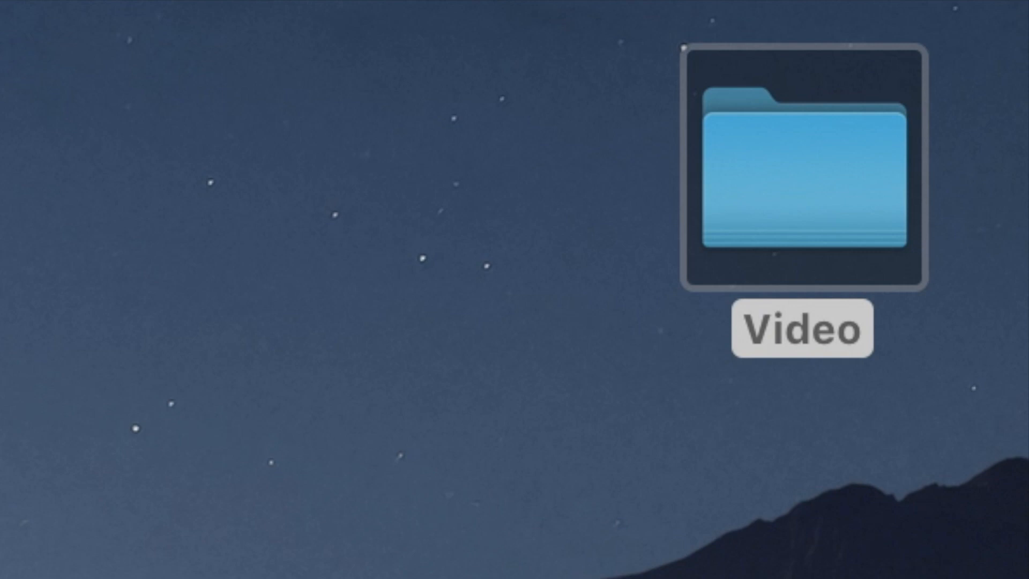
Step: Open the desktop's Video folder to check for the converted clip, and close its window
{"action": "double_click", "coordinate": [841, 185]}
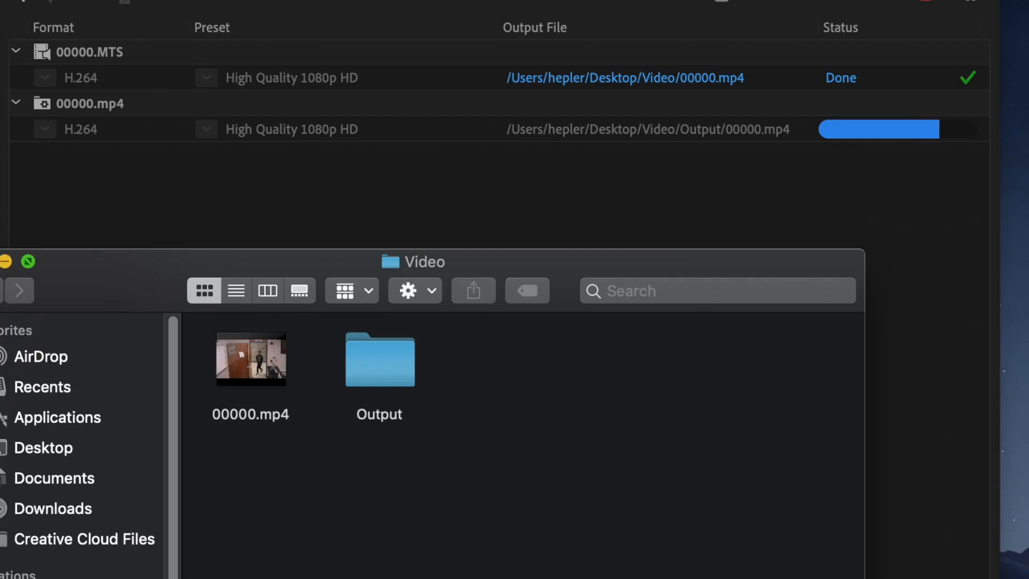
{"action": "key", "text": "super+w"}
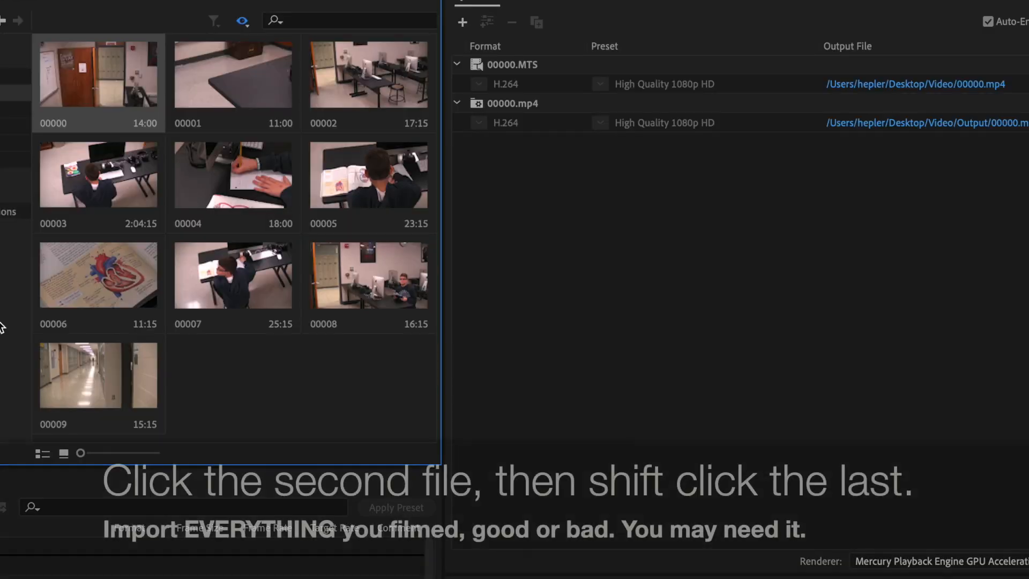
Step: Add the remaining camera clips, 00001 through 00009, to the encoding queue
{"action": "left_click", "coordinate": [223, 87]}
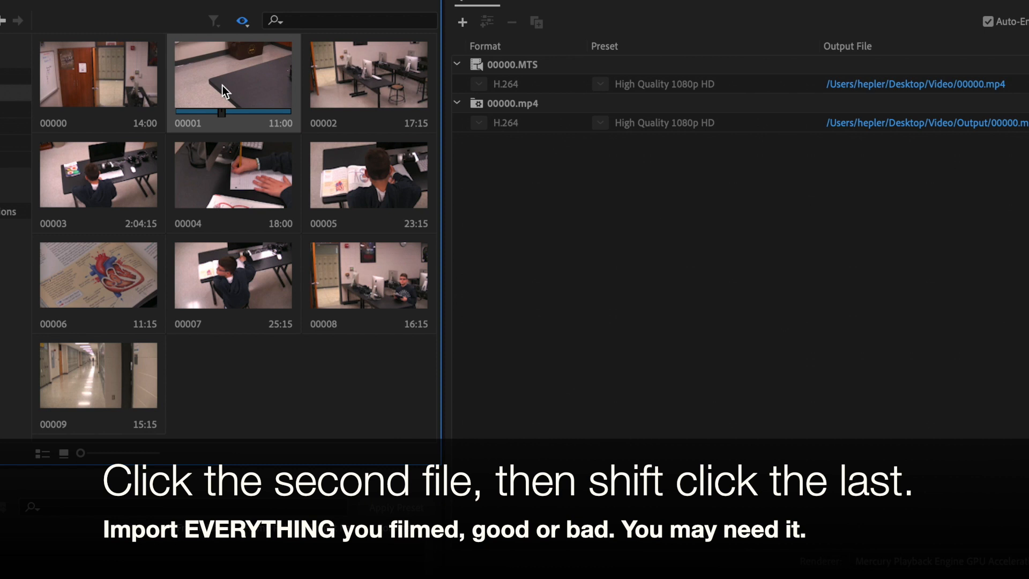
{"action": "left_click", "coordinate": [111, 367], "text": "shift"}
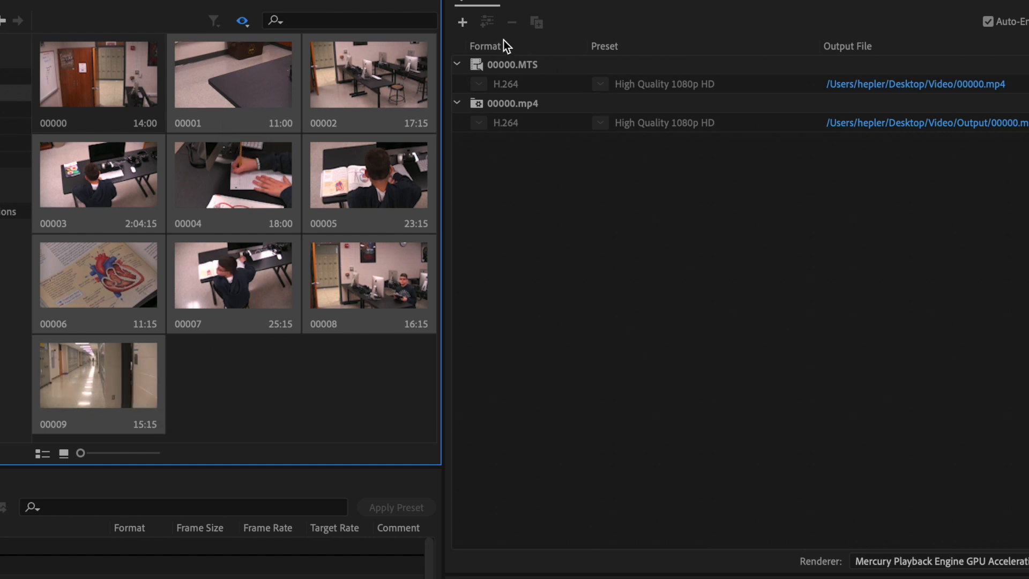
{"action": "left_click_drag", "start_coordinate": [311, 72], "coordinate": [589, 257]}
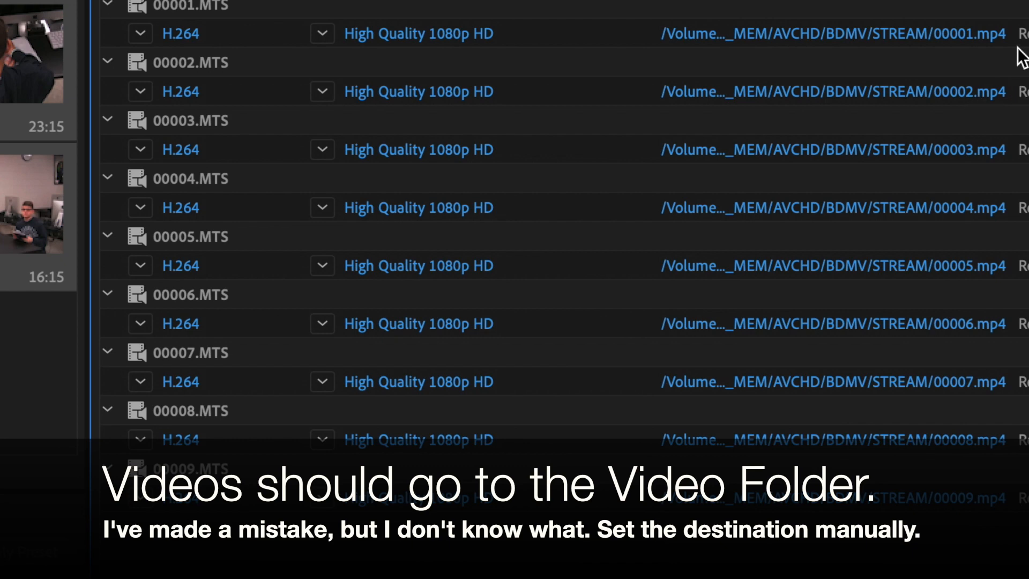
Step: Set the output location of queued clips 00001 and 00002 to the Video folder on the desktop
{"action": "left_click", "coordinate": [790, 34]}
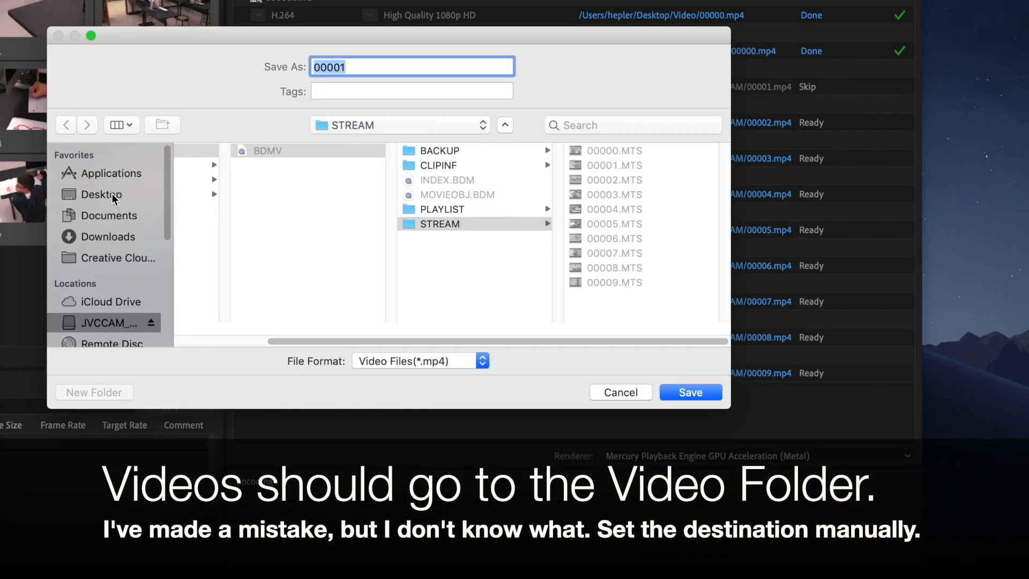
{"action": "left_click", "coordinate": [110, 197]}
{"action": "left_click", "coordinate": [217, 180]}
{"action": "left_click", "coordinate": [703, 396]}
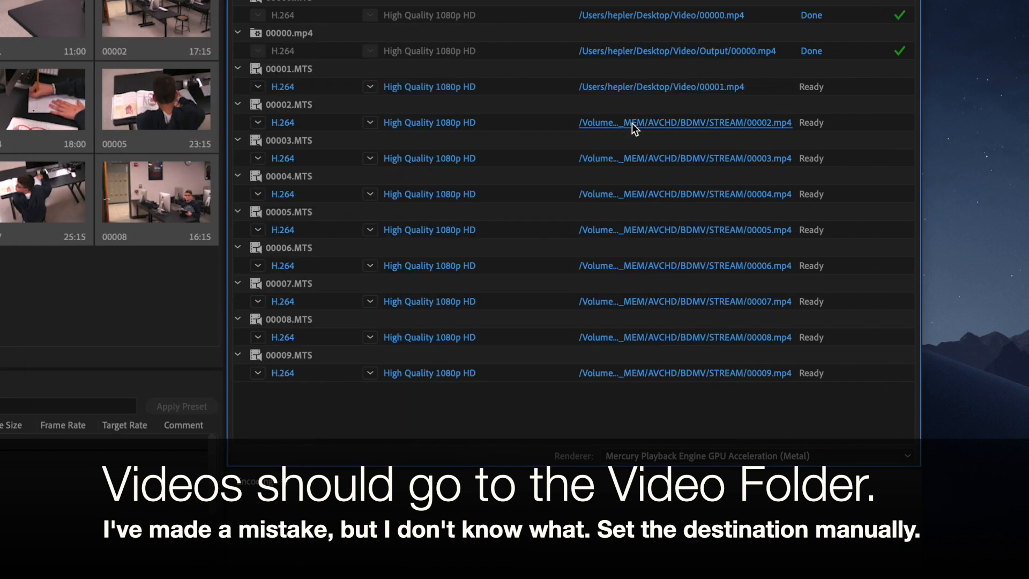
{"action": "left_click", "coordinate": [633, 125]}
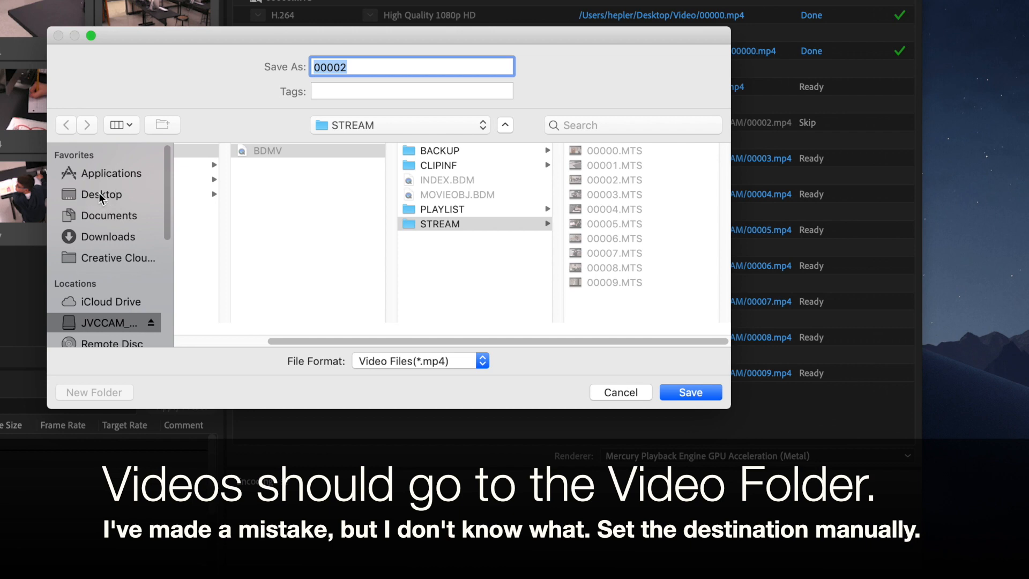
{"action": "left_click", "coordinate": [99, 196]}
{"action": "left_click", "coordinate": [228, 183]}
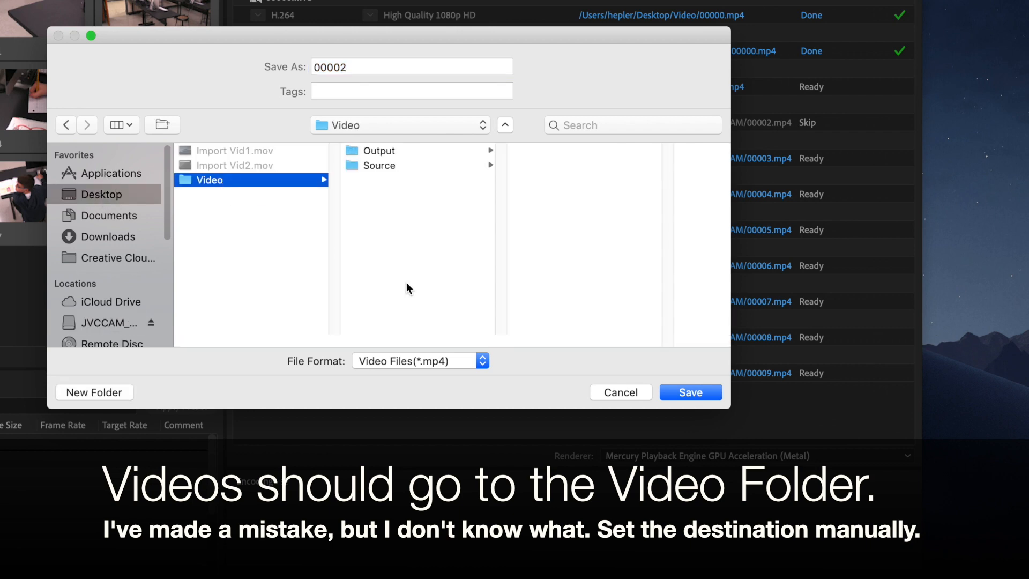
{"action": "left_click", "coordinate": [691, 393]}
Step: Set the output location of queued clip 00003 to the desktop's Video folder
{"action": "left_click", "coordinate": [642, 163]}
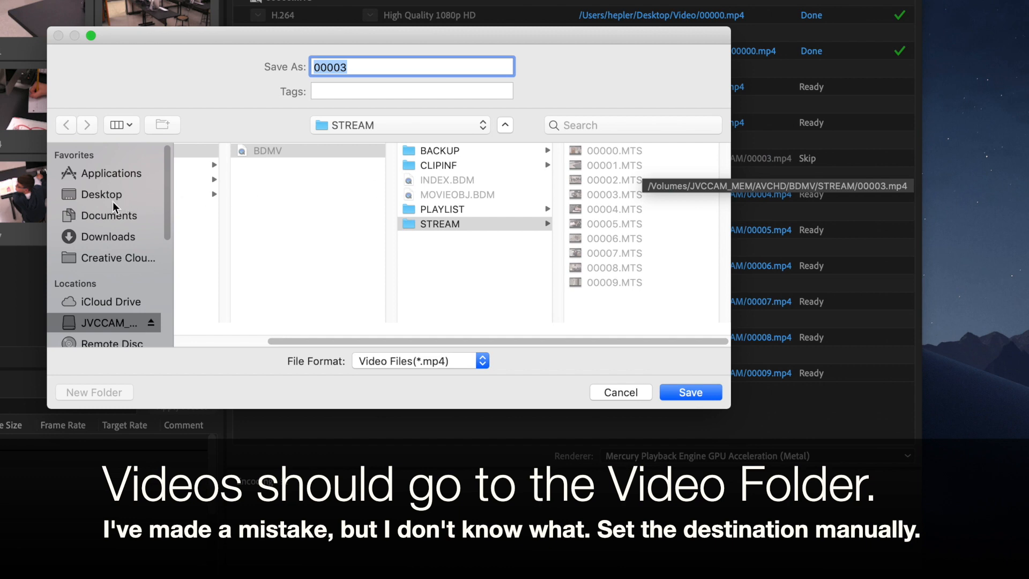
{"action": "left_click", "coordinate": [100, 197]}
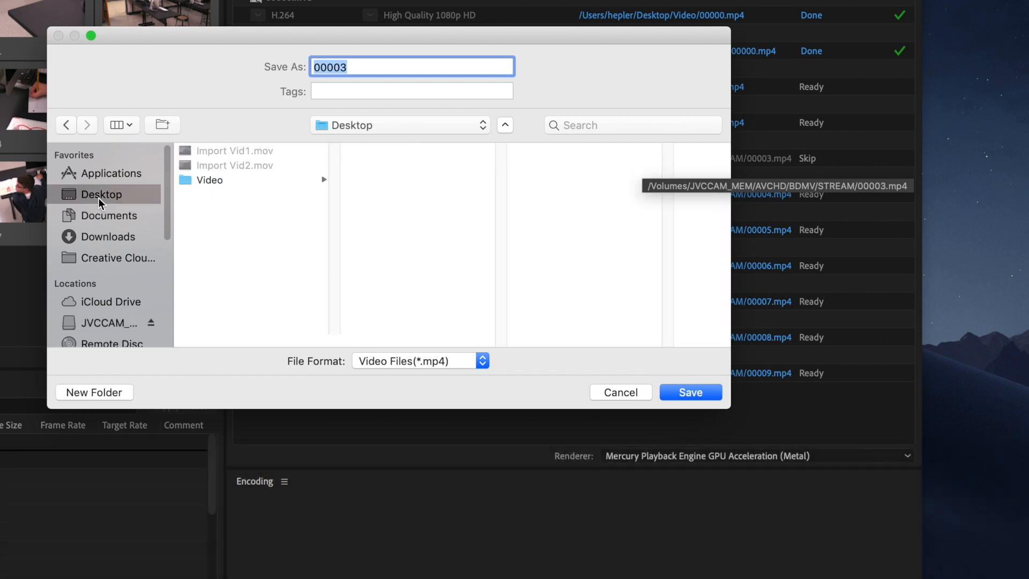
{"action": "left_click", "coordinate": [201, 179]}
{"action": "left_click", "coordinate": [677, 392]}
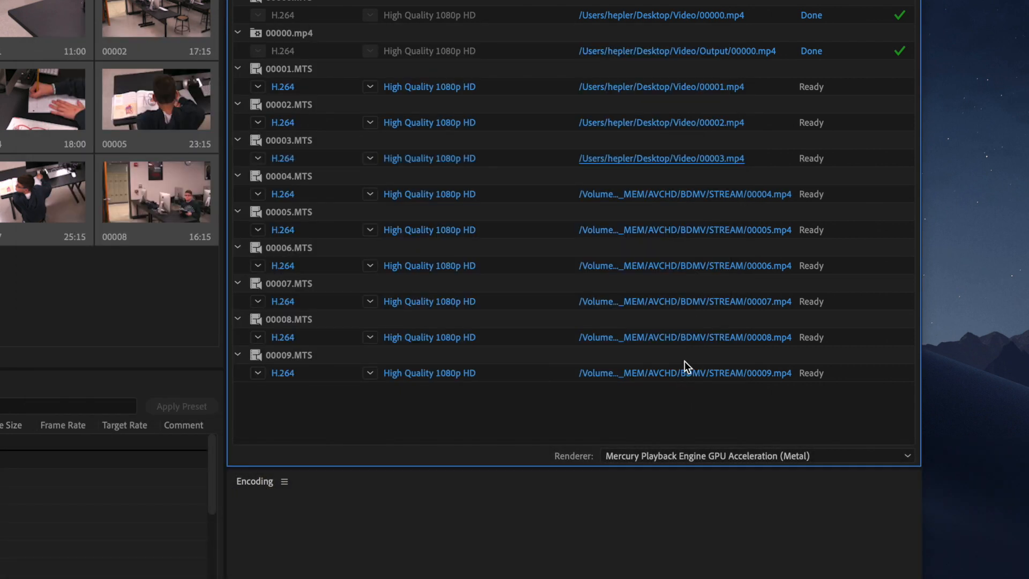
Step: Set the output location of queued clip 00004 to the Desktop
{"action": "left_click", "coordinate": [654, 198]}
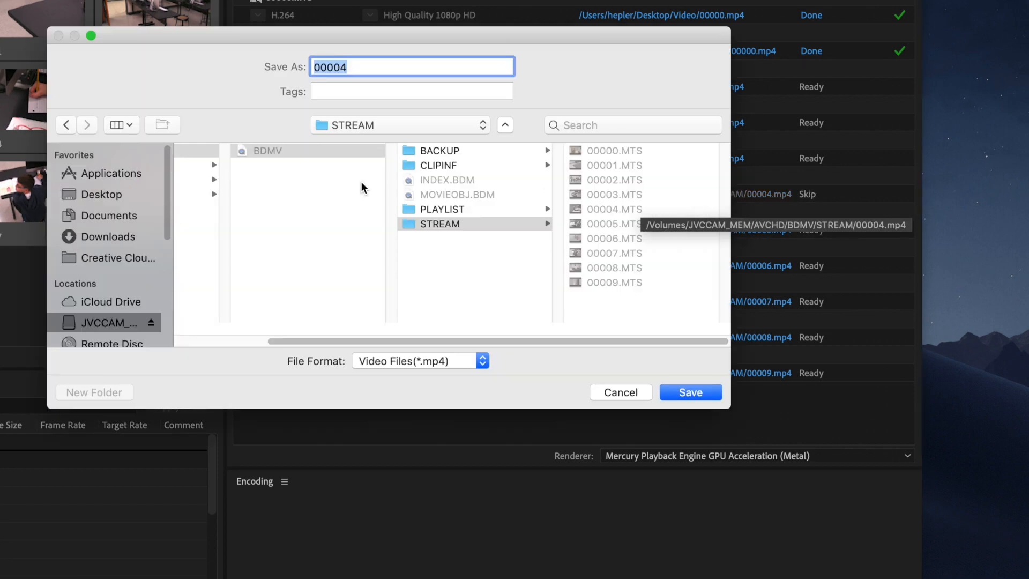
{"action": "left_click", "coordinate": [105, 199]}
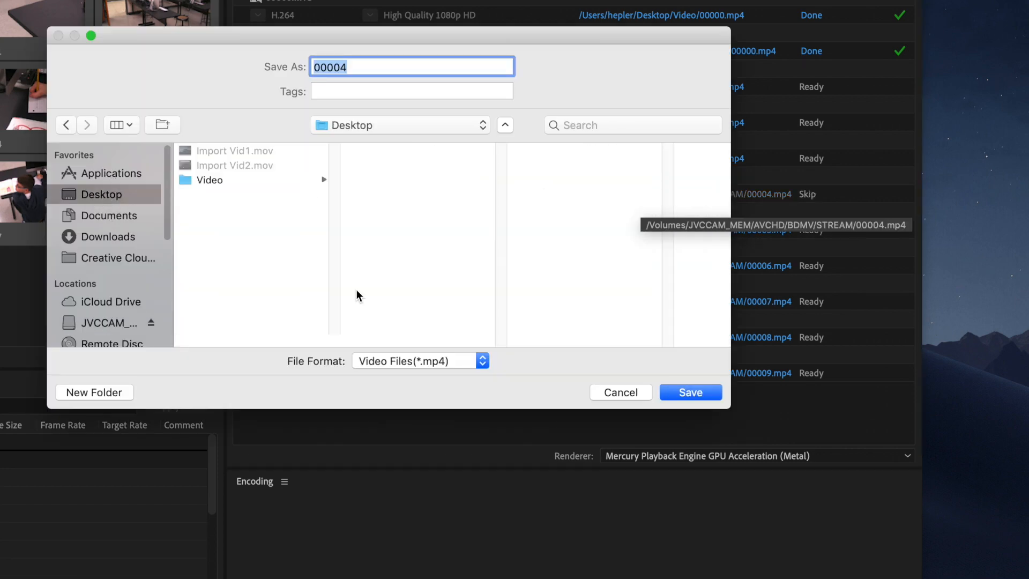
{"action": "left_click", "coordinate": [696, 392]}
Step: Save the remaining queued clips from 00005 onward to the desktop's Video folder and start encoding the queue
{"action": "left_click", "coordinate": [105, 195]}
{"action": "left_click", "coordinate": [691, 392]}
{"action": "left_click", "coordinate": [585, 270]}
{"action": "left_click", "coordinate": [105, 194]}
{"action": "left_click", "coordinate": [691, 392]}
{"action": "left_click", "coordinate": [633, 303]}
{"action": "left_click", "coordinate": [105, 195]}
{"action": "left_click", "coordinate": [691, 392]}
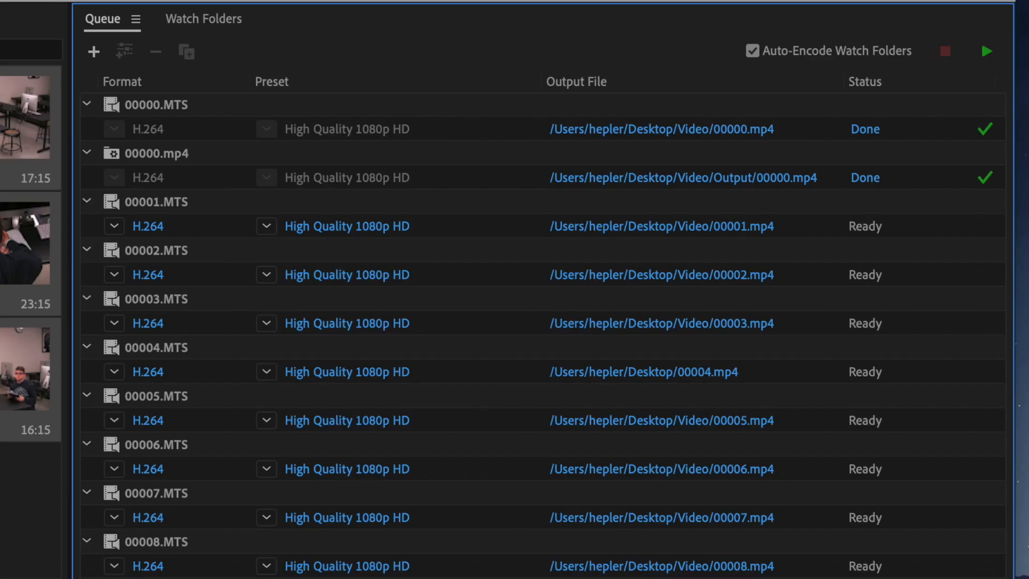
{"action": "left_click", "coordinate": [987, 52]}
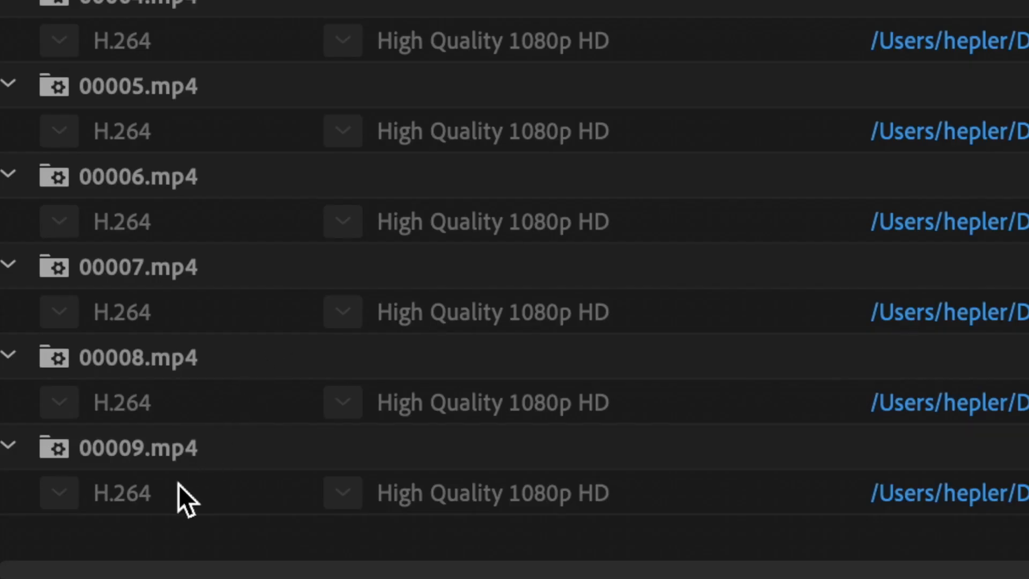
Step: Open the Output folder inside the desktop's Video folder to check the converted MP4 clips
{"action": "left_click", "coordinate": [895, 114]}
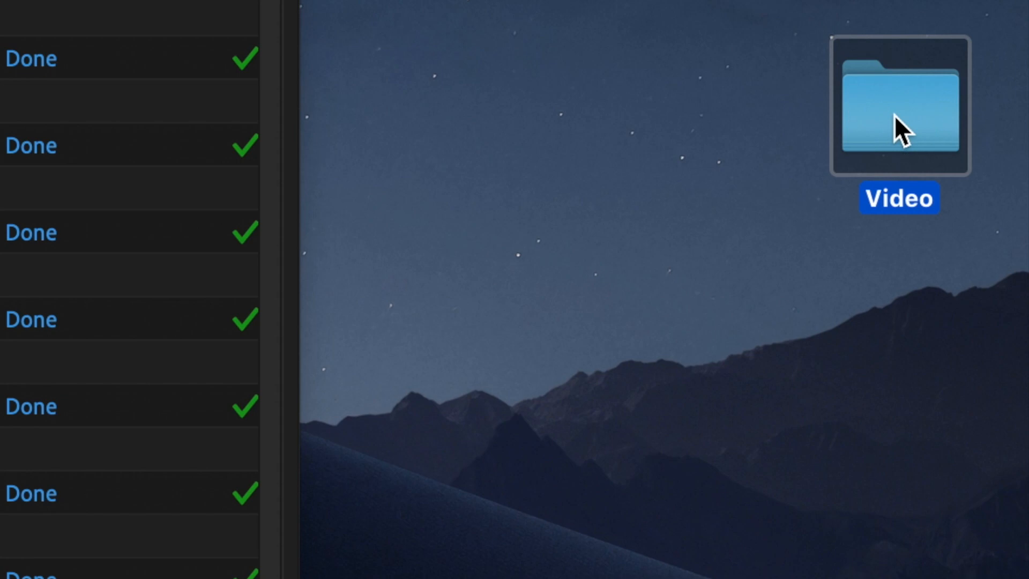
{"action": "double_click", "coordinate": [895, 114]}
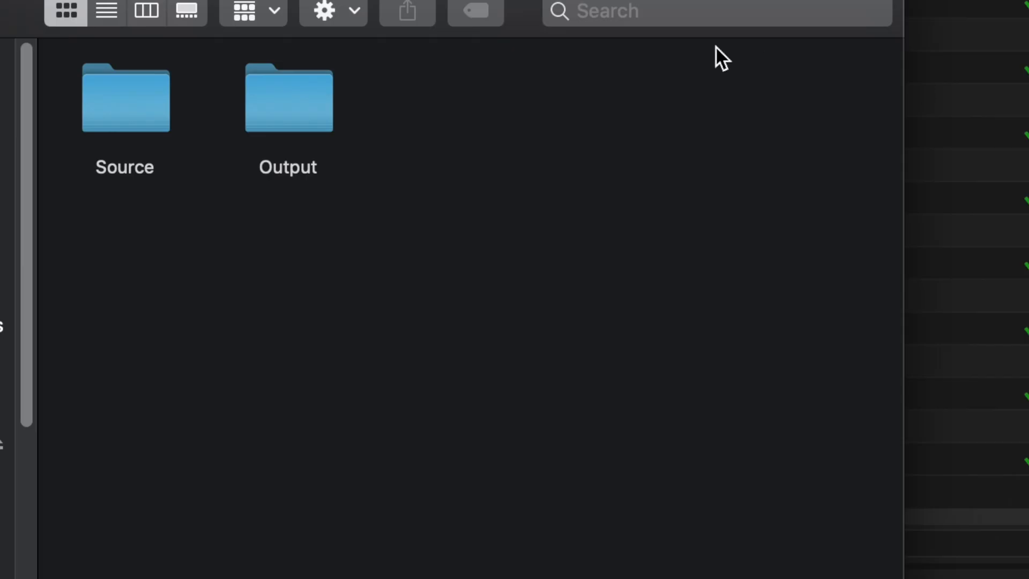
{"action": "double_click", "coordinate": [289, 110]}
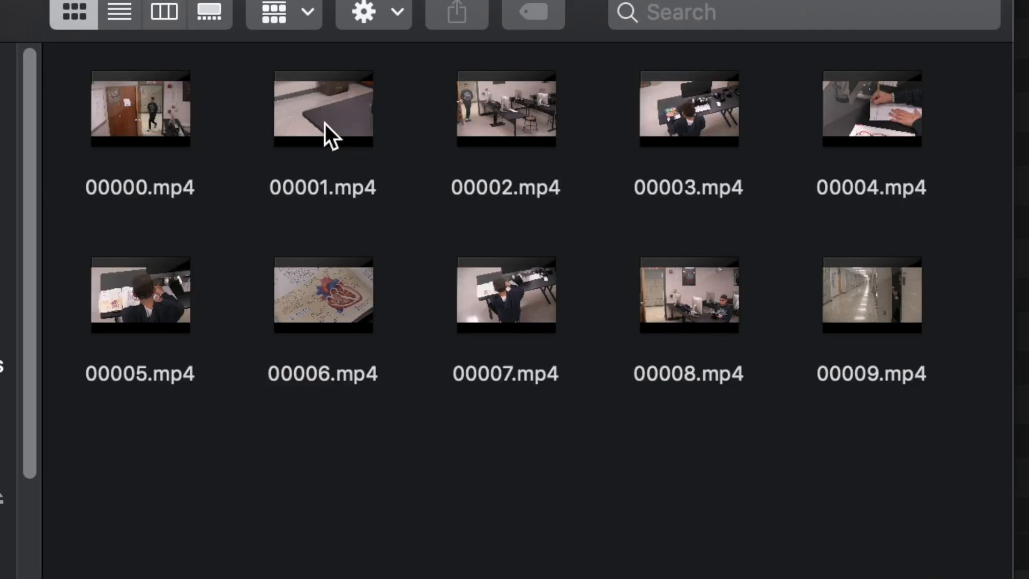